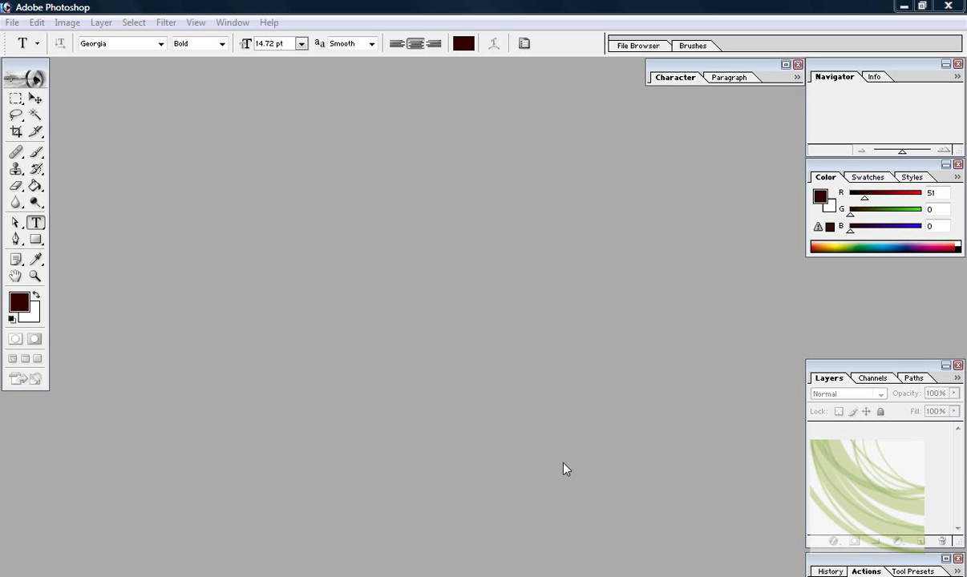
Examine the finished background.jpg image in Nero PhotoSnap Viewer, and return to Photoshop.
click(525, 576)
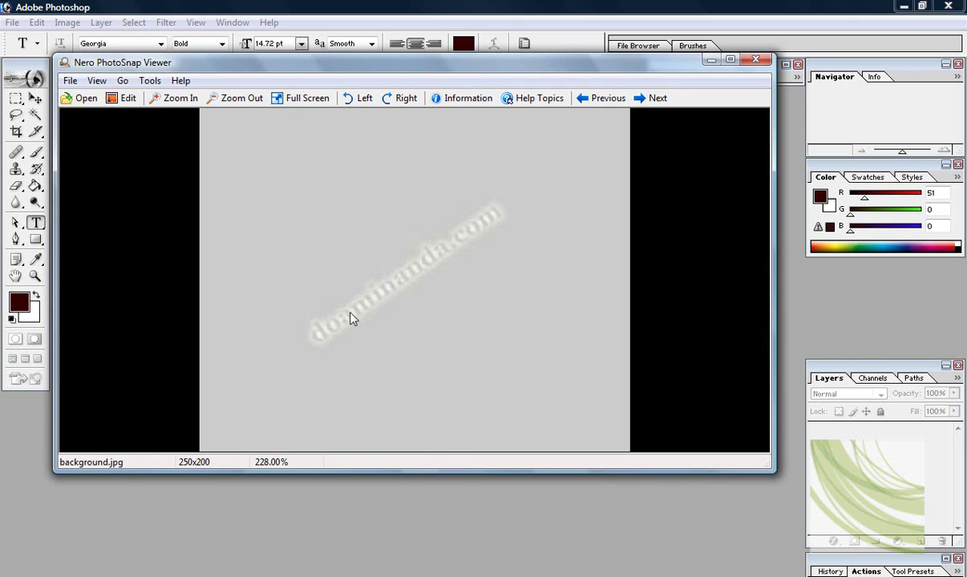
click(711, 62)
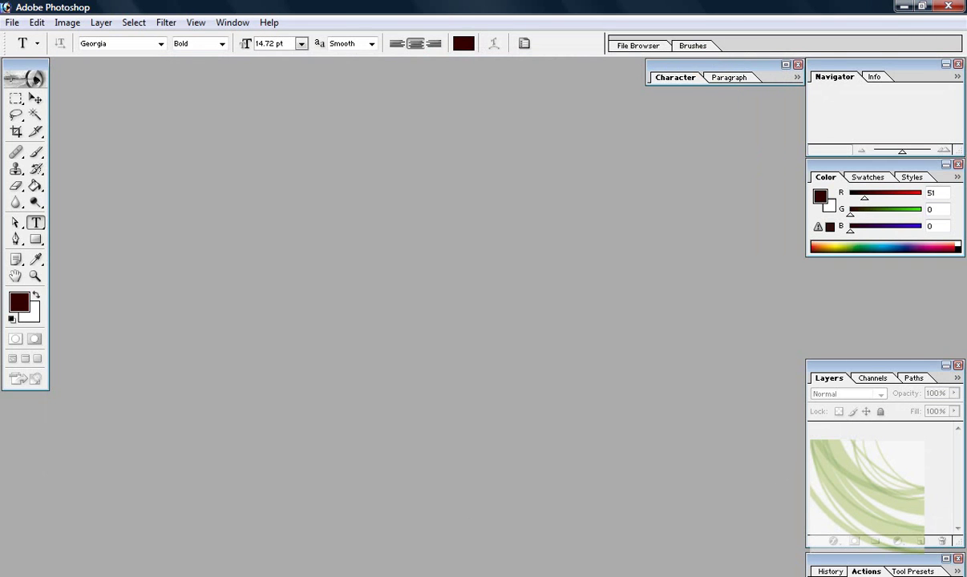
click(321, 576)
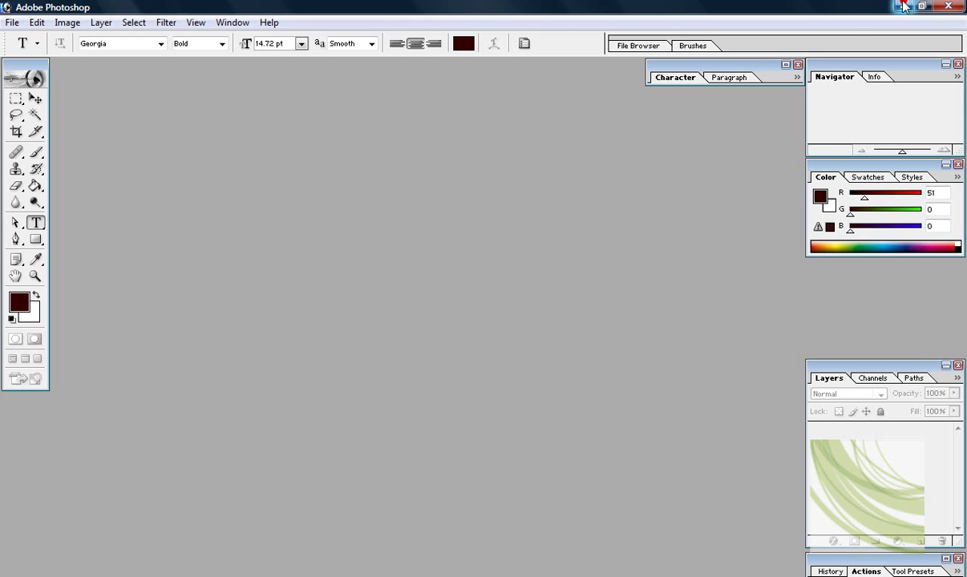
click(903, 6)
Create a new white RGB document 250 pixels wide and 200 pixels high at 75 pixels/inch.
click(13, 23)
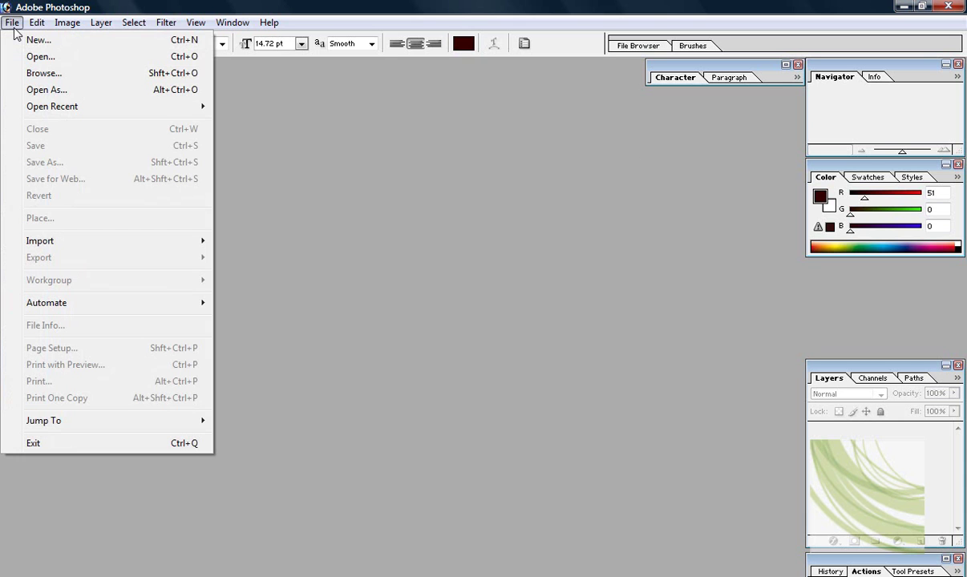
click(37, 40)
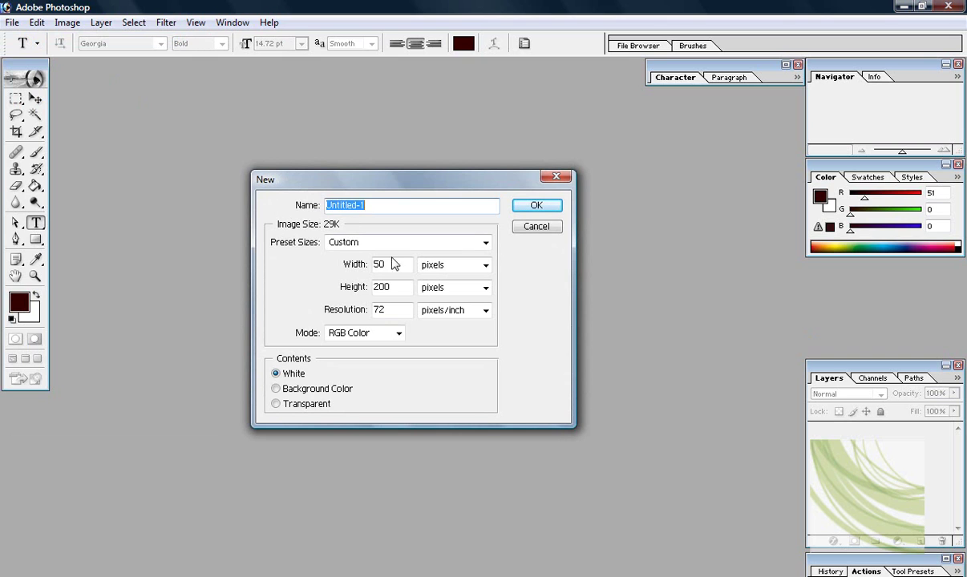
drag(388, 264, 365, 269)
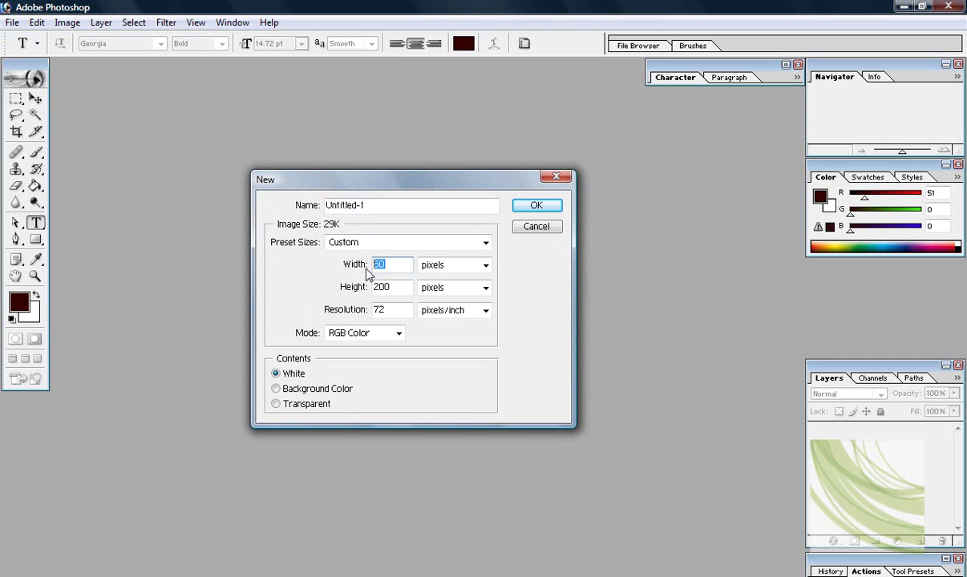
text(250)
drag(395, 286, 370, 309)
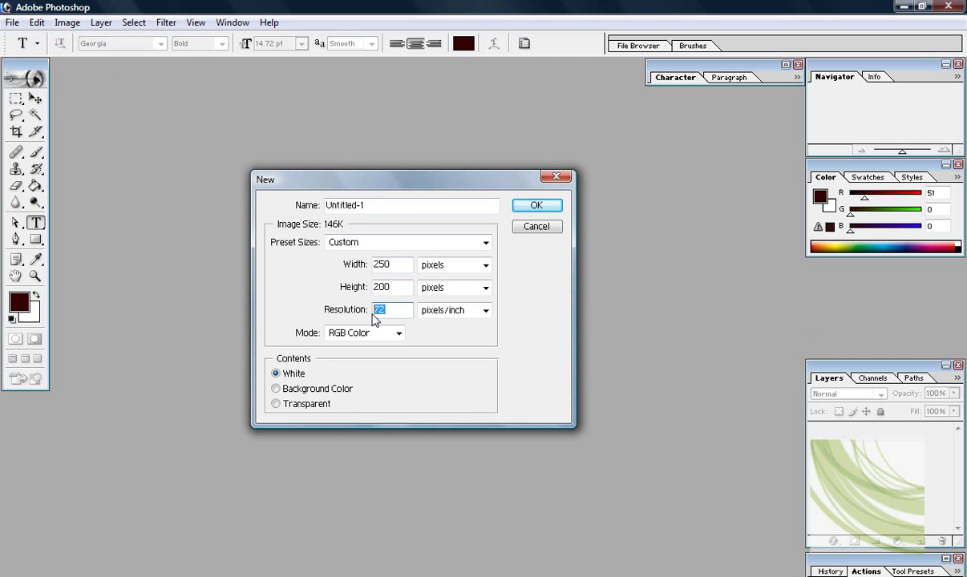
text(75)
click(532, 206)
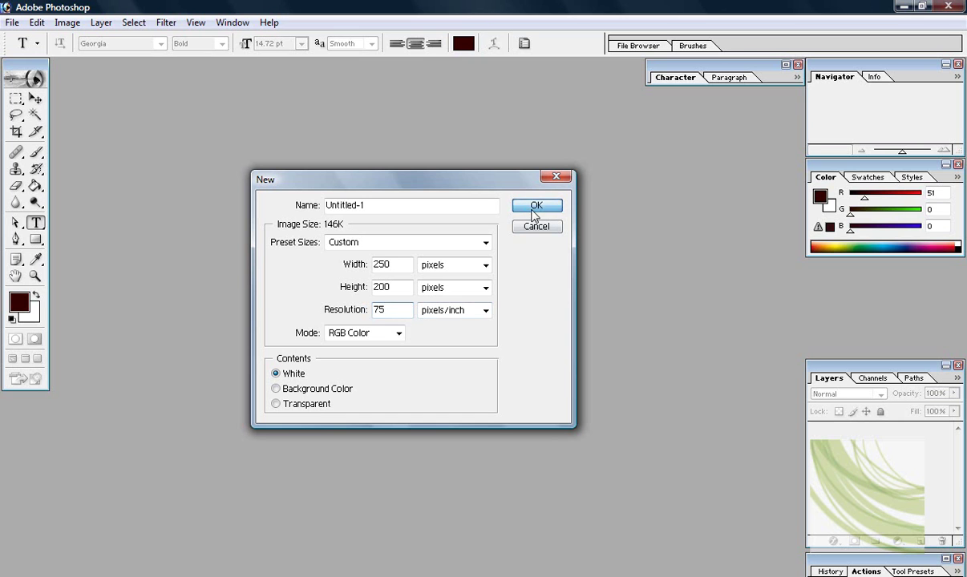
Switch to FrontPage to examine the tiled background in the index.htm preview, and return to Photoshop.
key(alt+Tab)
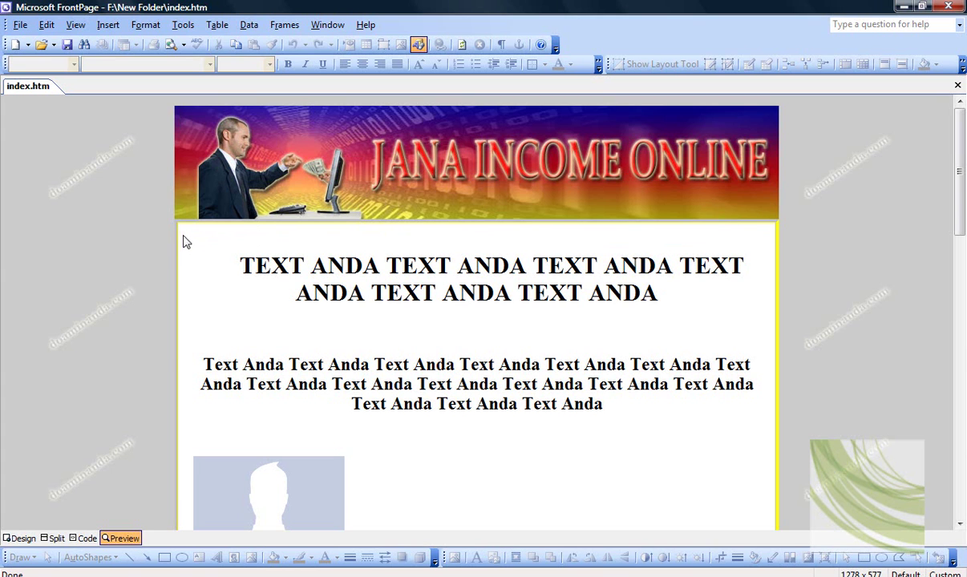
key(alt+Tab)
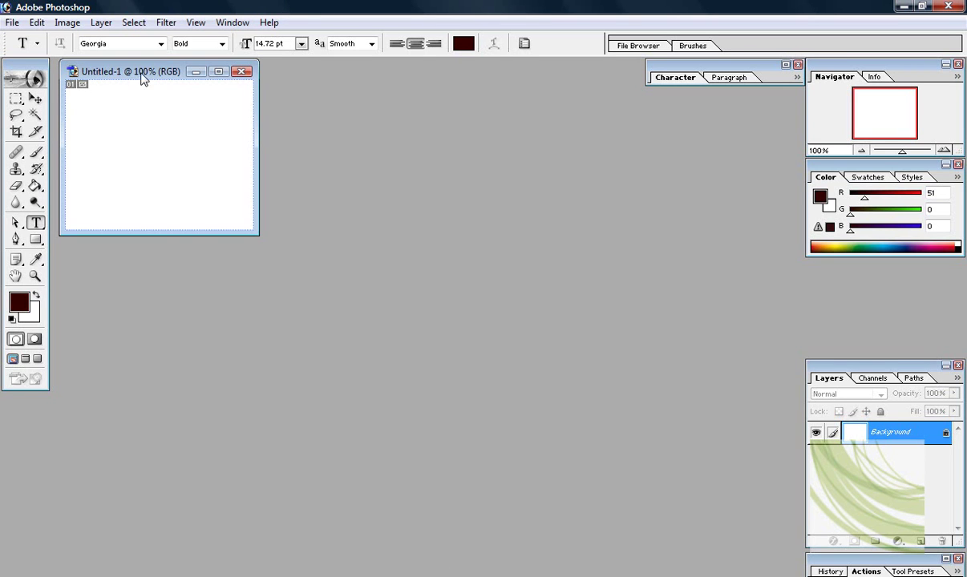
Draw a rectangle shape covering the whole canvas and set its color to light gray CCCCCC.
click(36, 239)
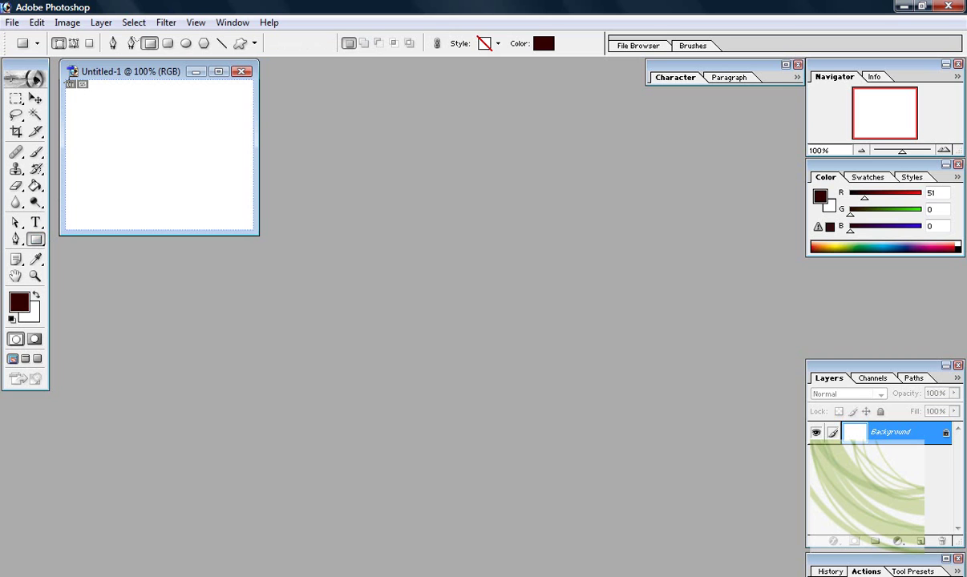
drag(65, 79, 255, 233)
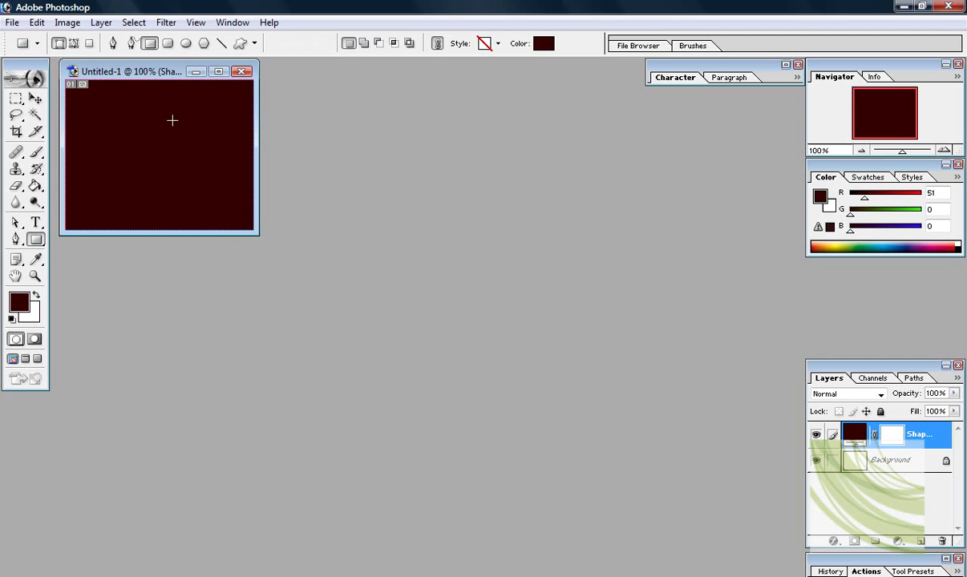
click(549, 45)
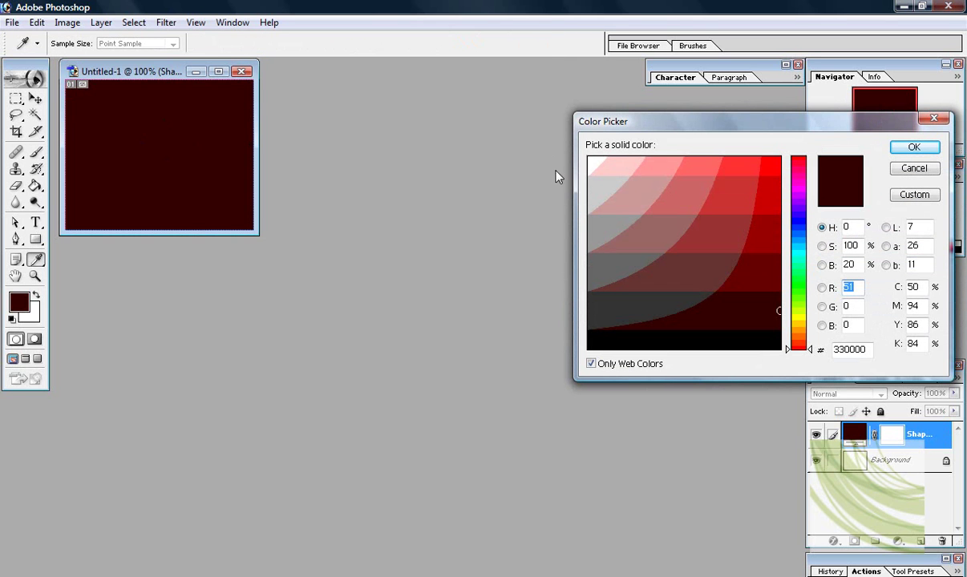
click(596, 189)
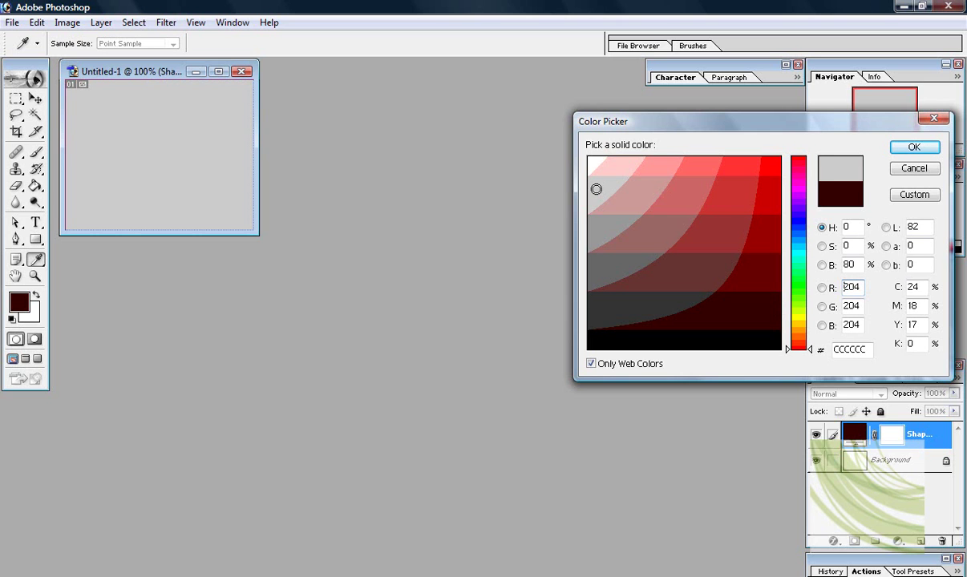
click(907, 151)
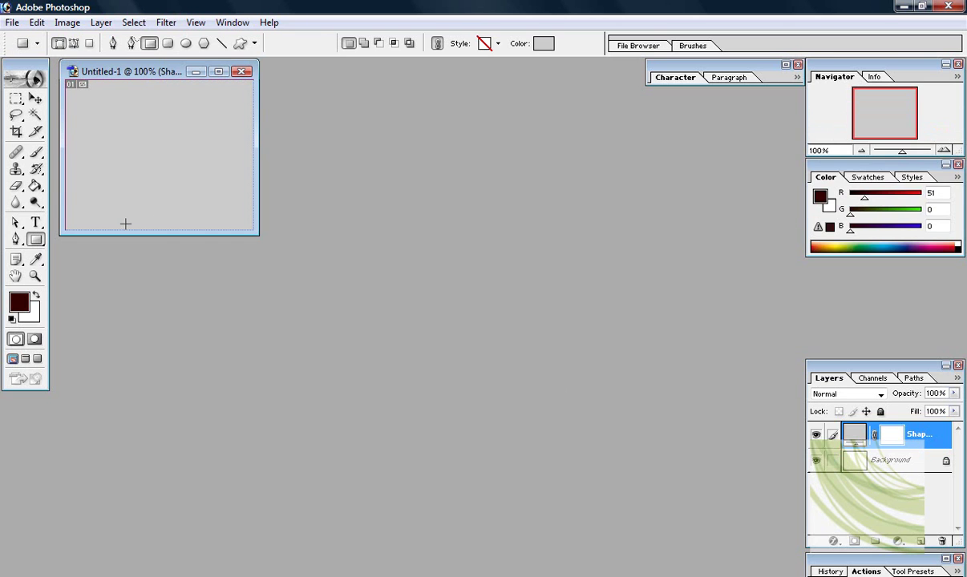
Add the text domainanda.com on the canvas in Georgia Bold at 14.72 pt.
click(36, 223)
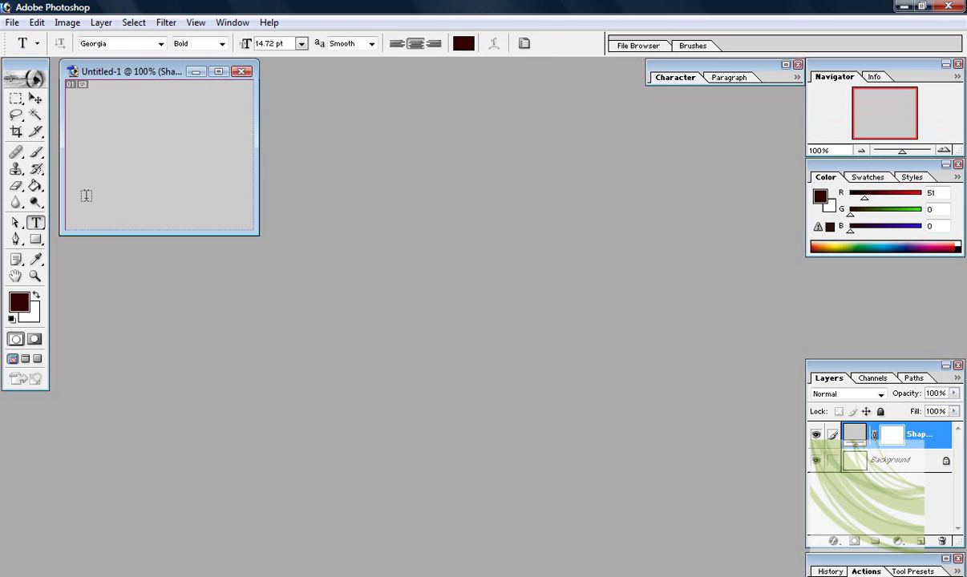
click(88, 170)
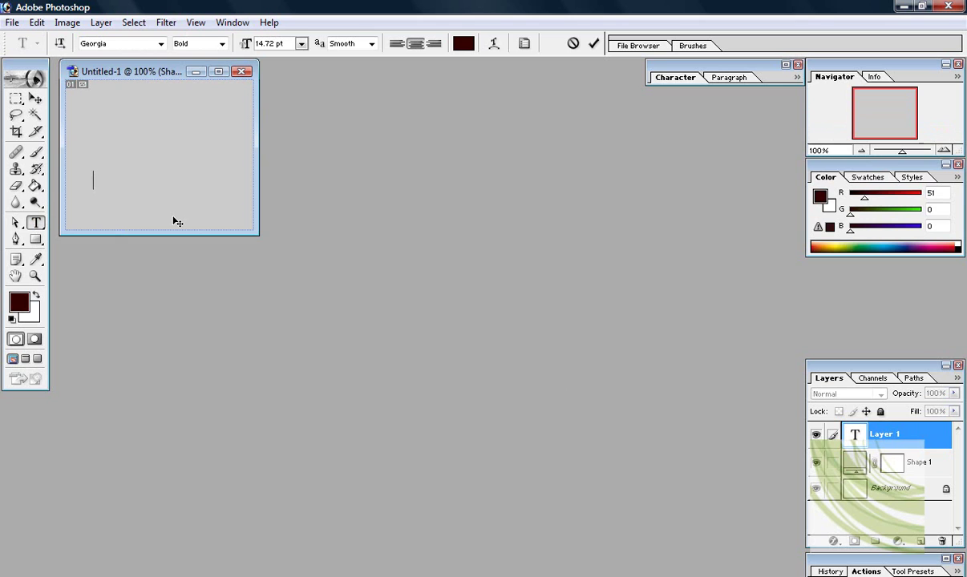
text(domainan)
text(da)
text(.)
text(com)
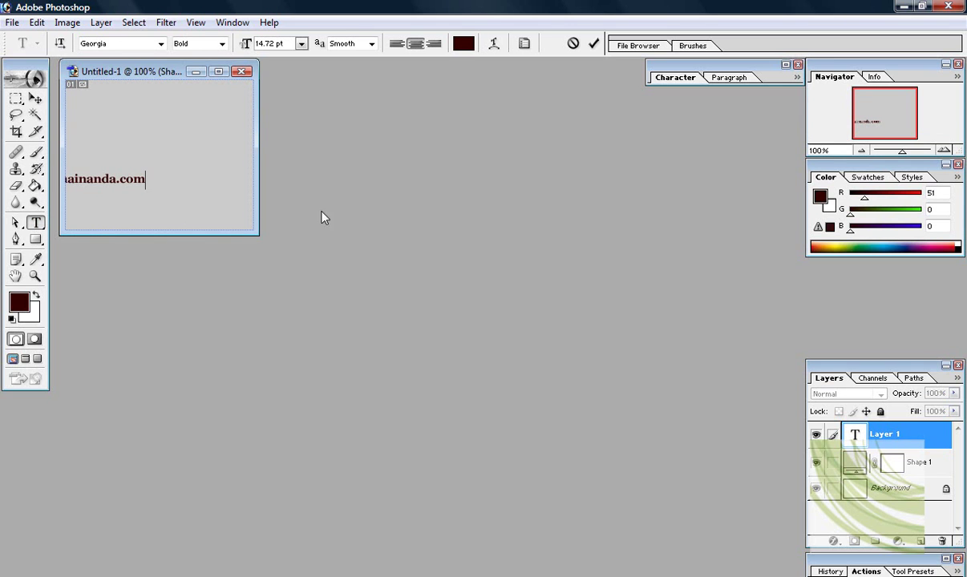
click(593, 44)
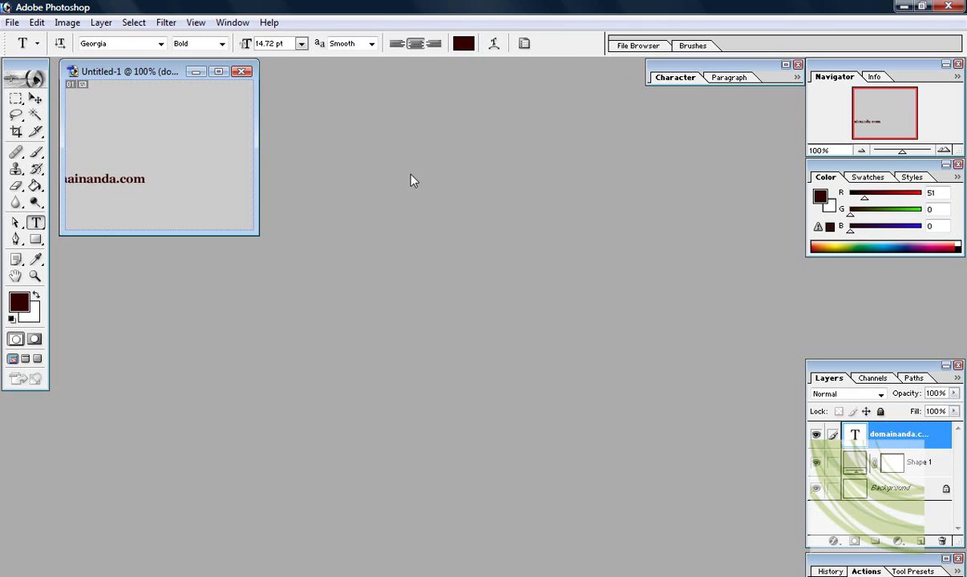
Move the domainanda.com text to the middle of the canvas and rotate it to about -33.8 degrees.
click(35, 100)
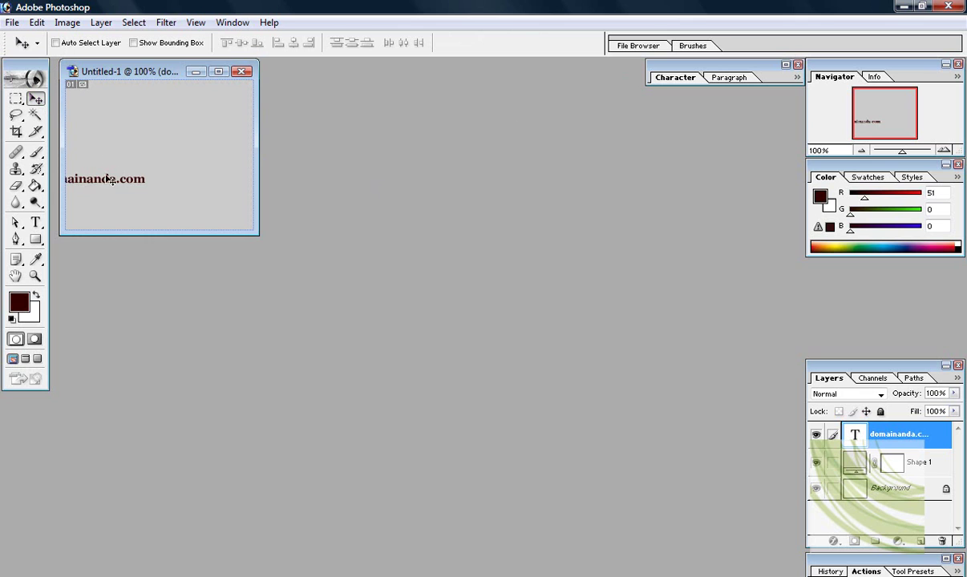
drag(104, 186, 161, 158)
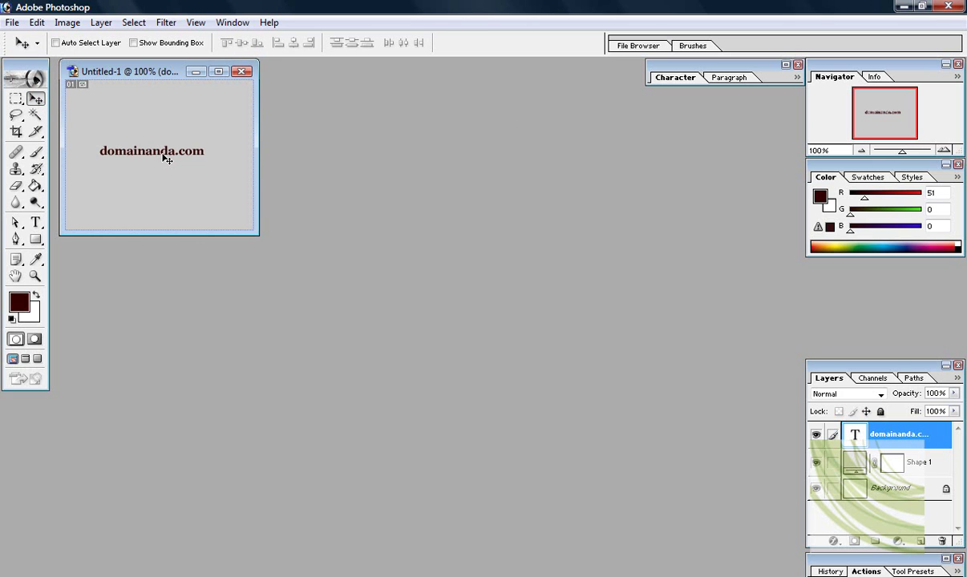
key(ctrl+t)
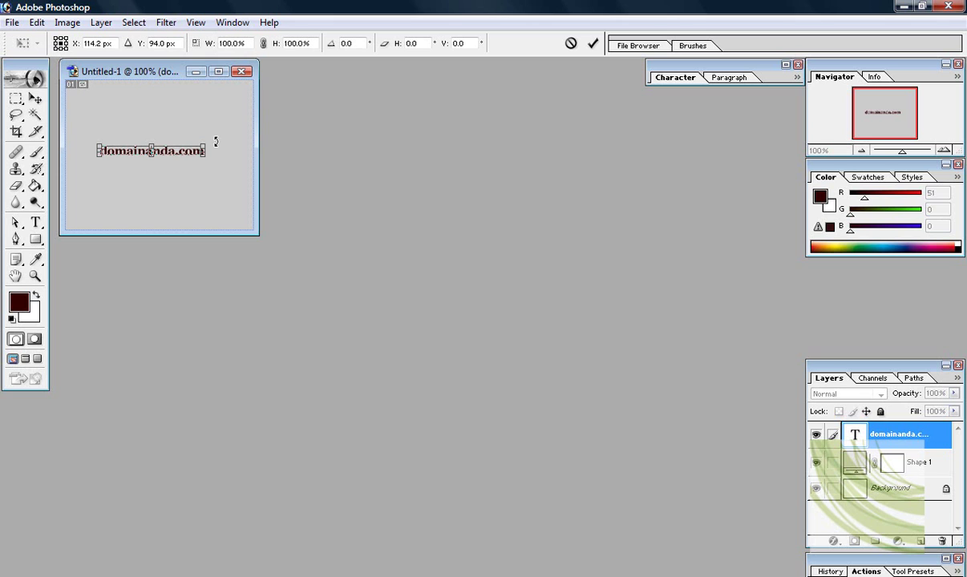
drag(214, 141, 201, 102)
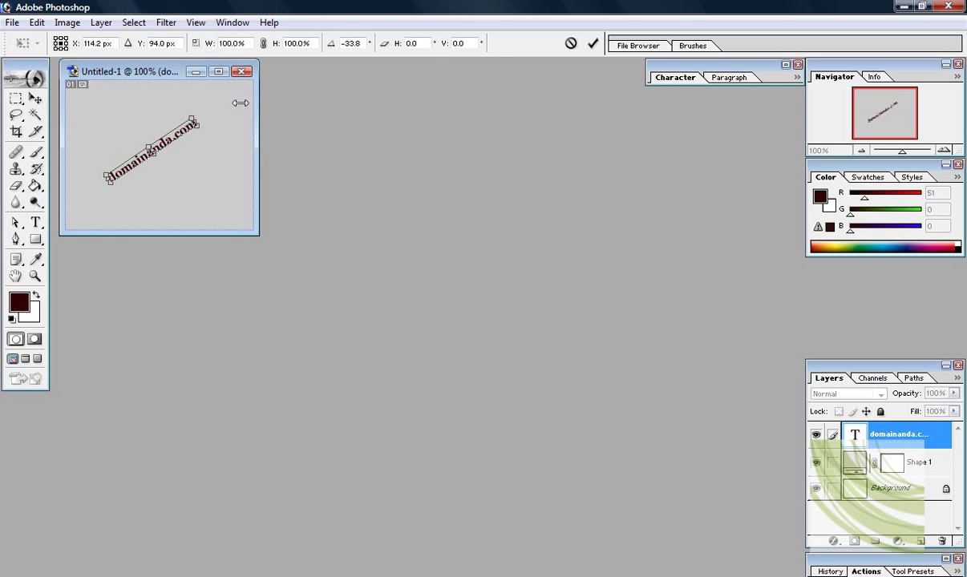
click(593, 45)
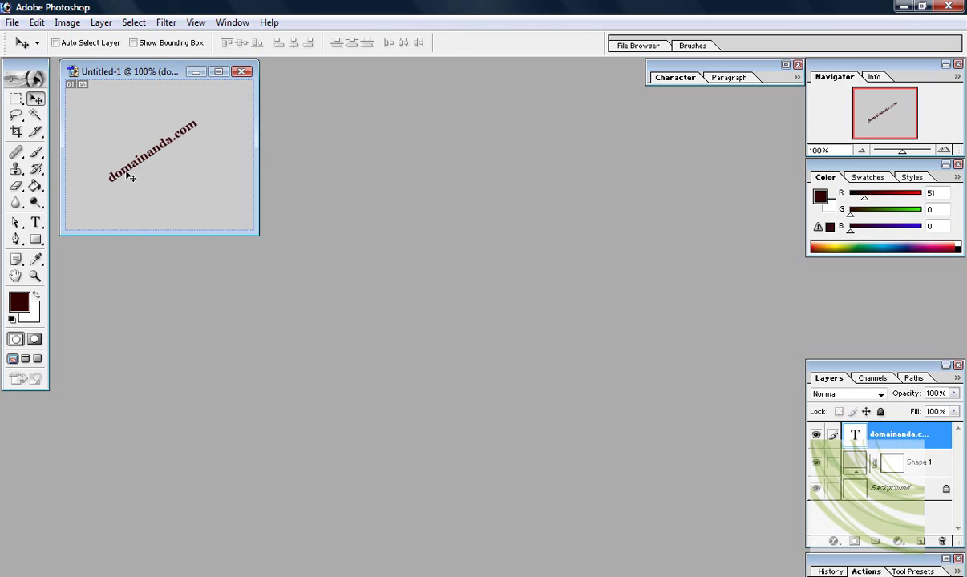
drag(157, 158, 166, 160)
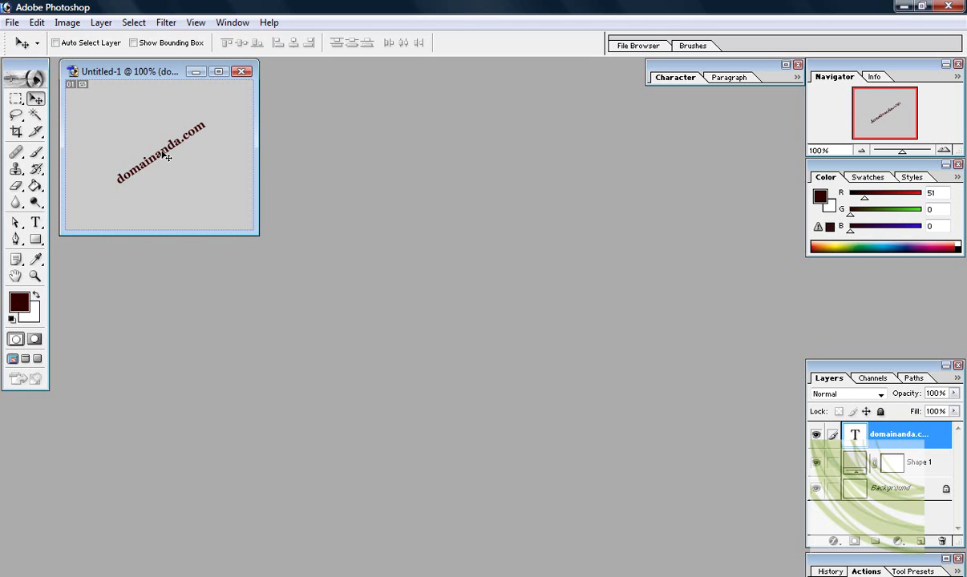
Change the color of the whole domainanda.com text to light gray CCCCCC.
click(35, 223)
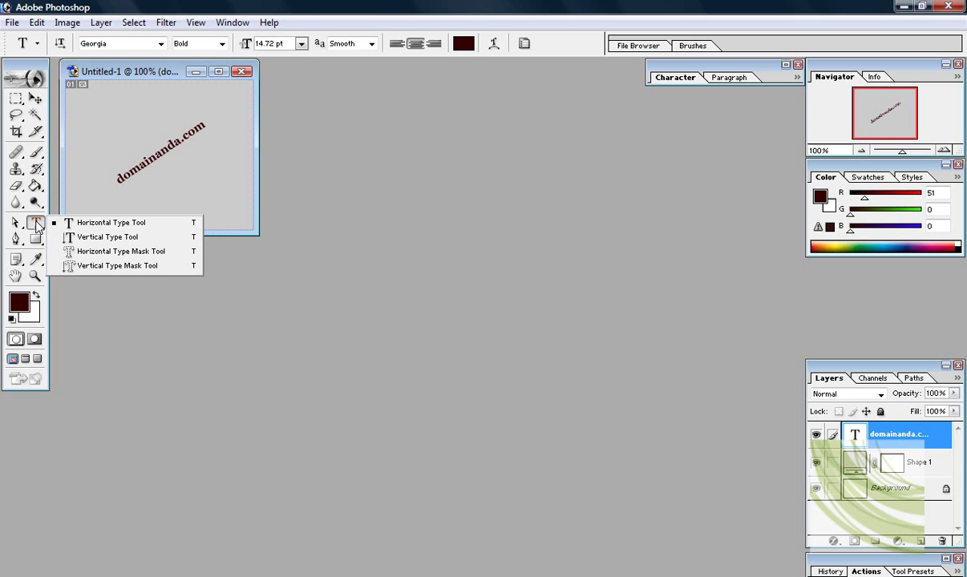
click(36, 225)
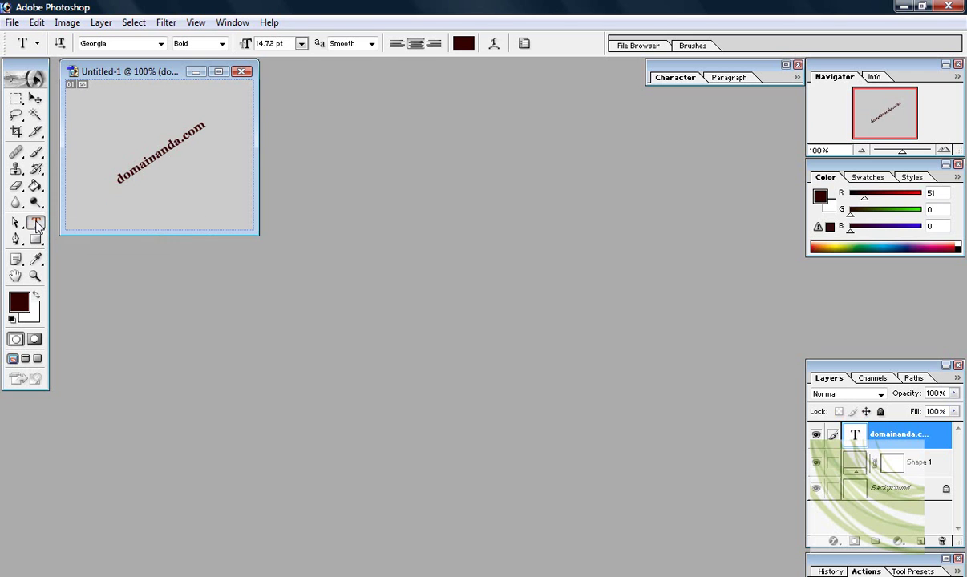
click(119, 179)
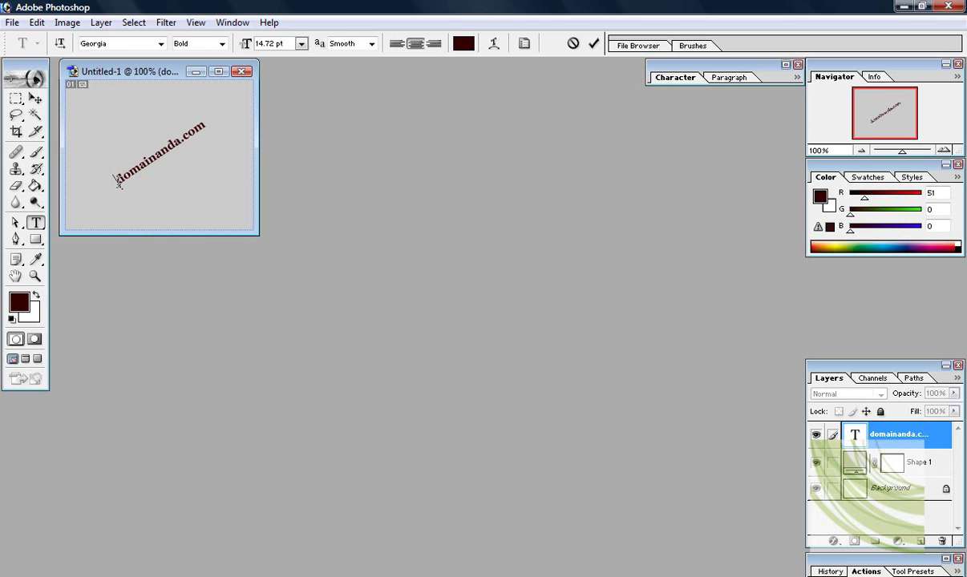
drag(118, 179, 206, 125)
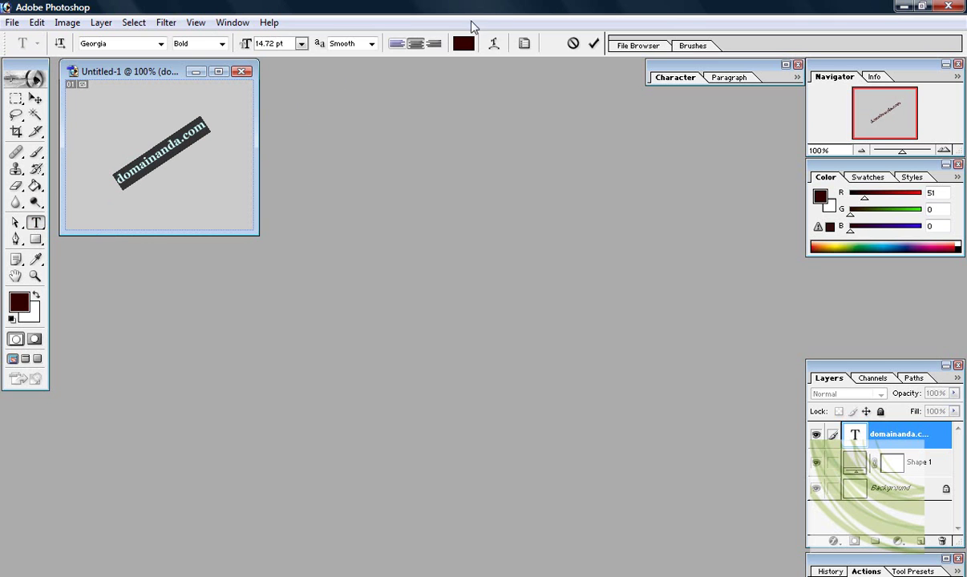
click(470, 44)
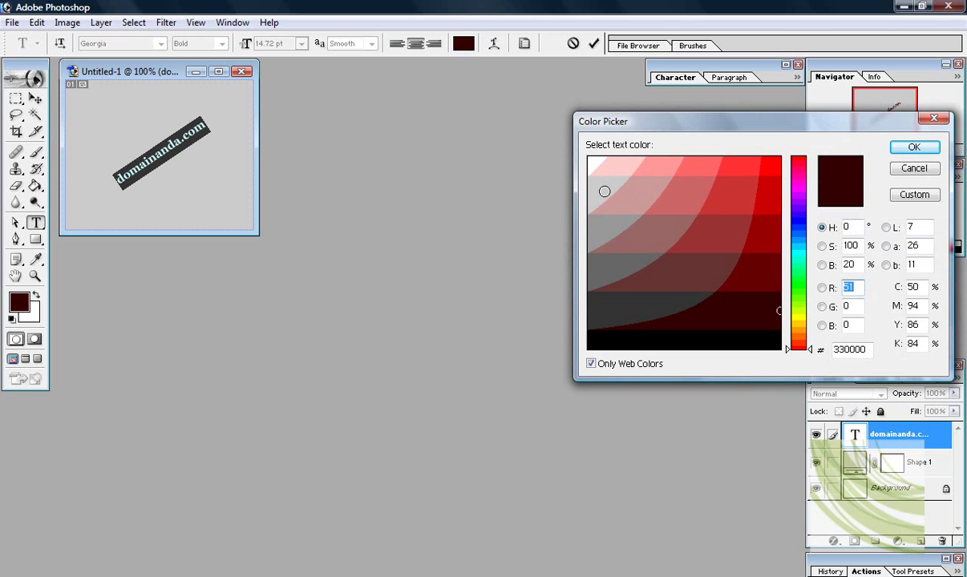
click(604, 190)
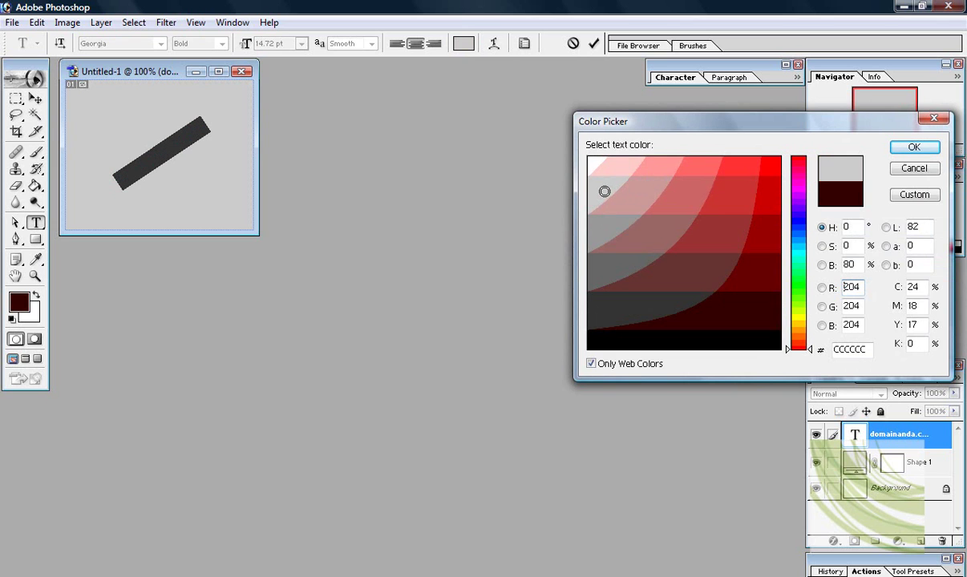
click(902, 148)
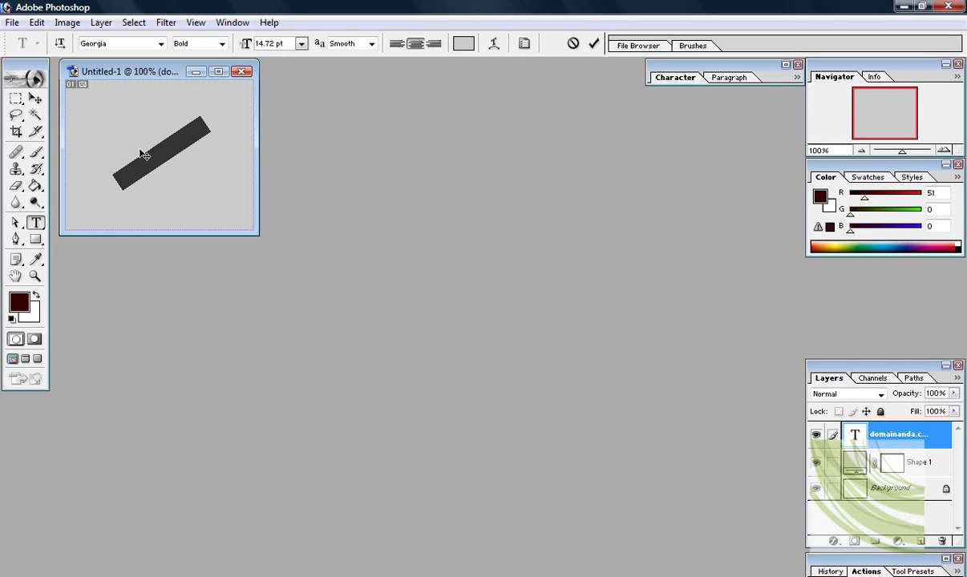
click(594, 45)
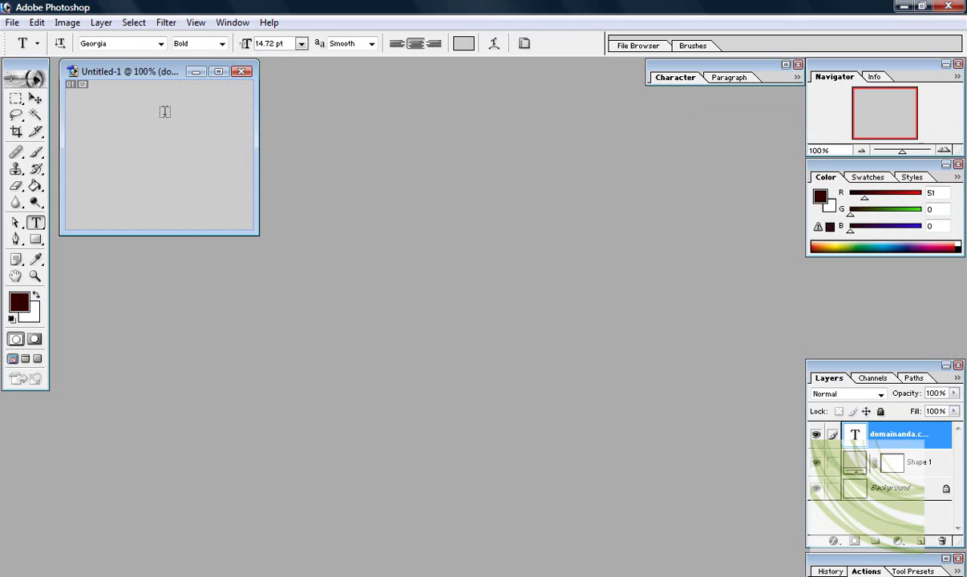
Add an Outer Glow layer style to the domainanda.com text layer.
click(35, 98)
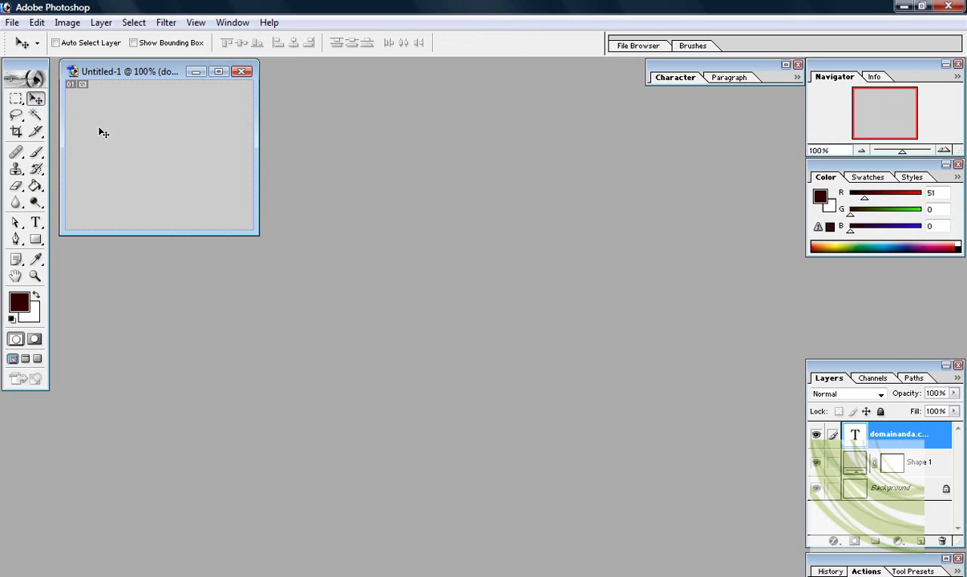
right_click(907, 439)
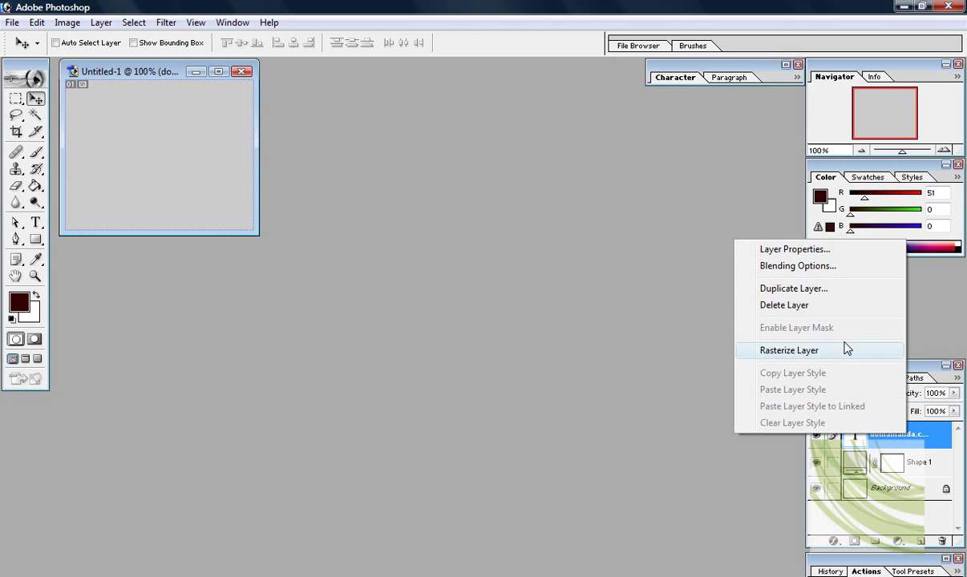
click(798, 271)
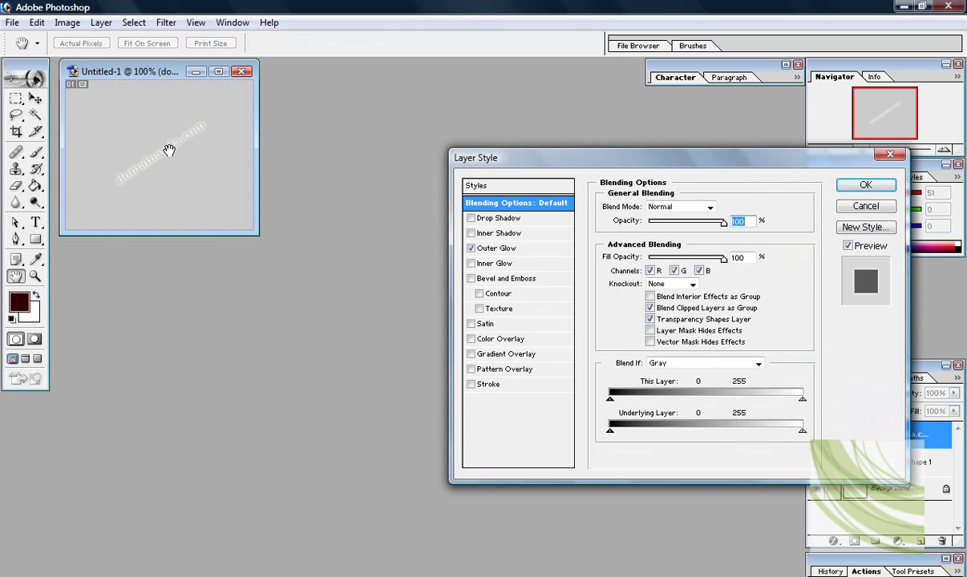
click(866, 186)
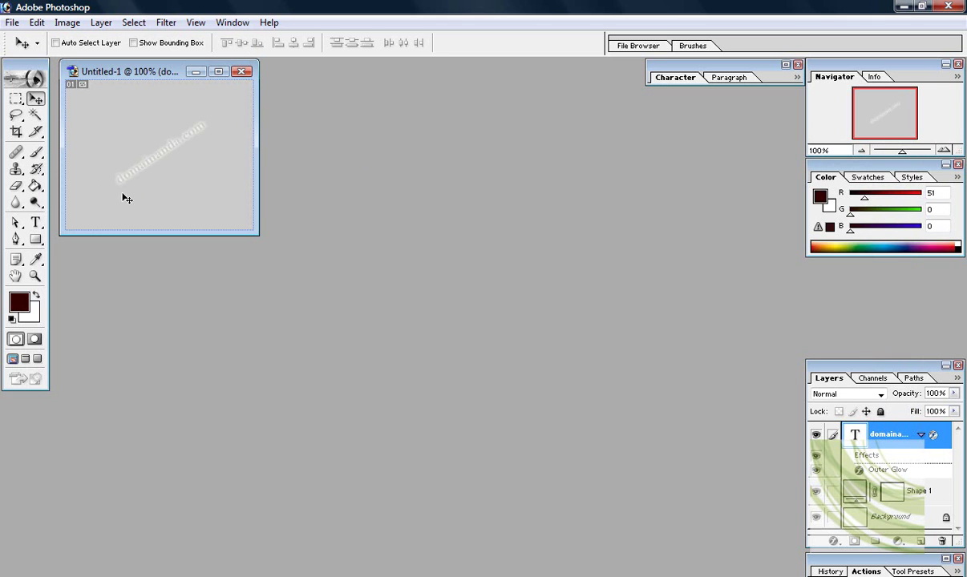
Start saving the image under a new name and choose the images folder inside New Folder on the Desktop.
click(13, 24)
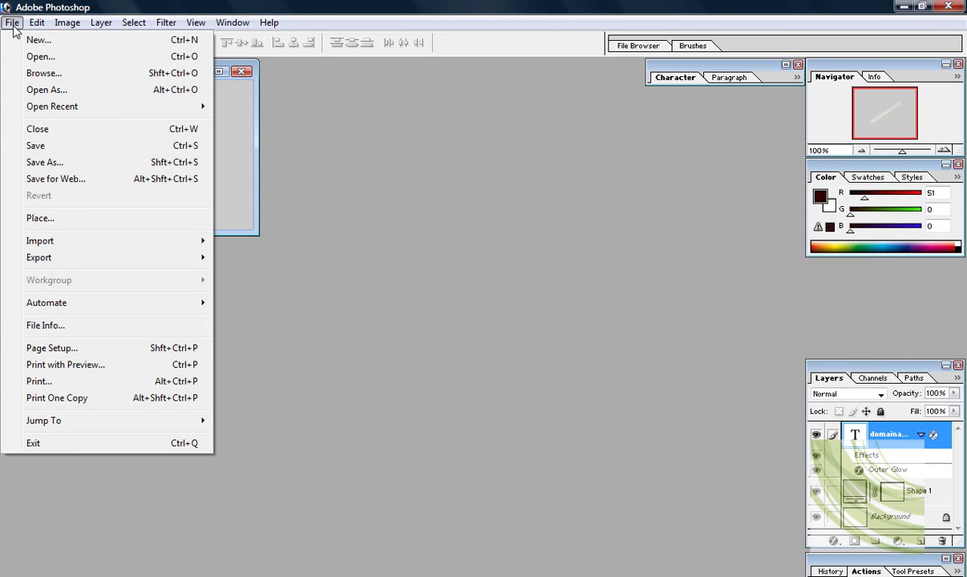
click(73, 165)
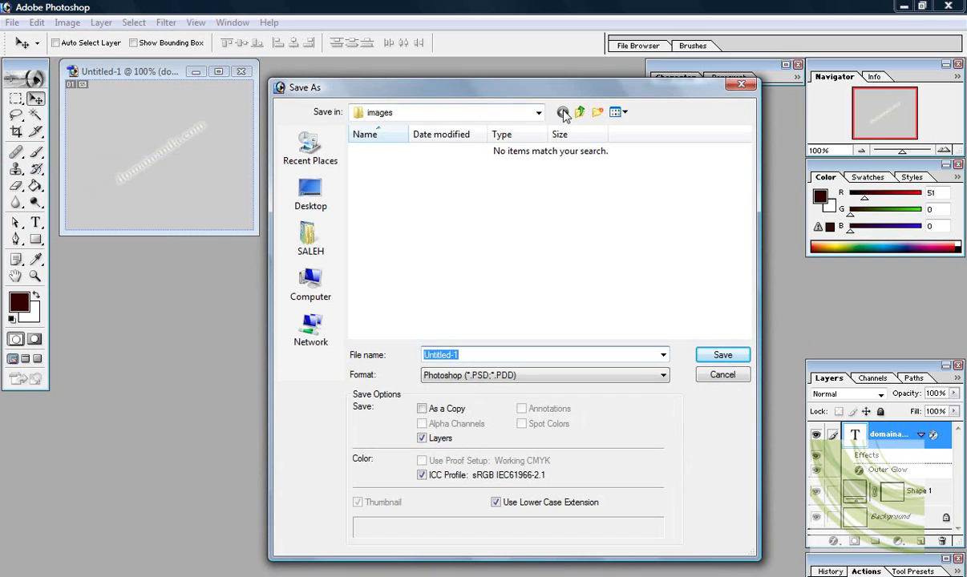
click(509, 112)
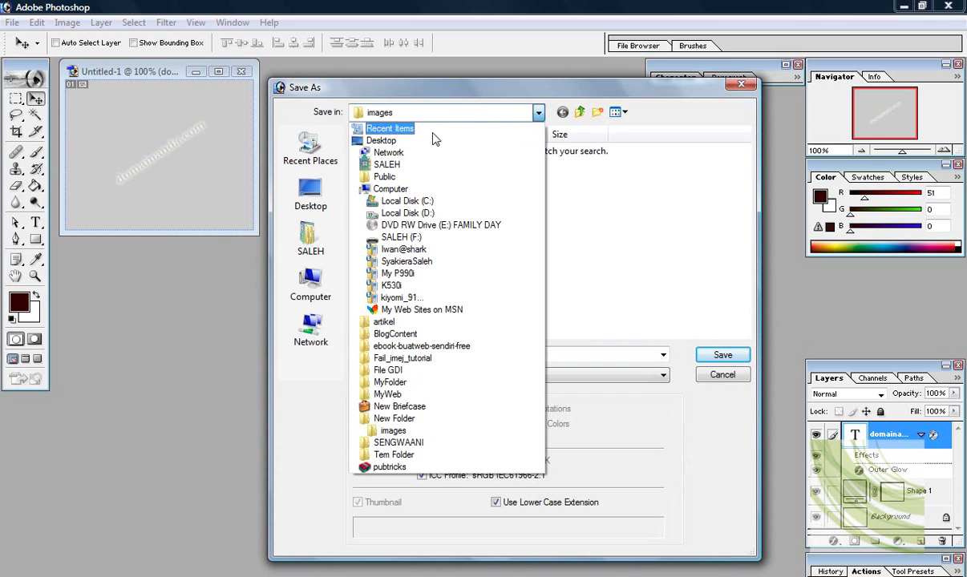
click(417, 142)
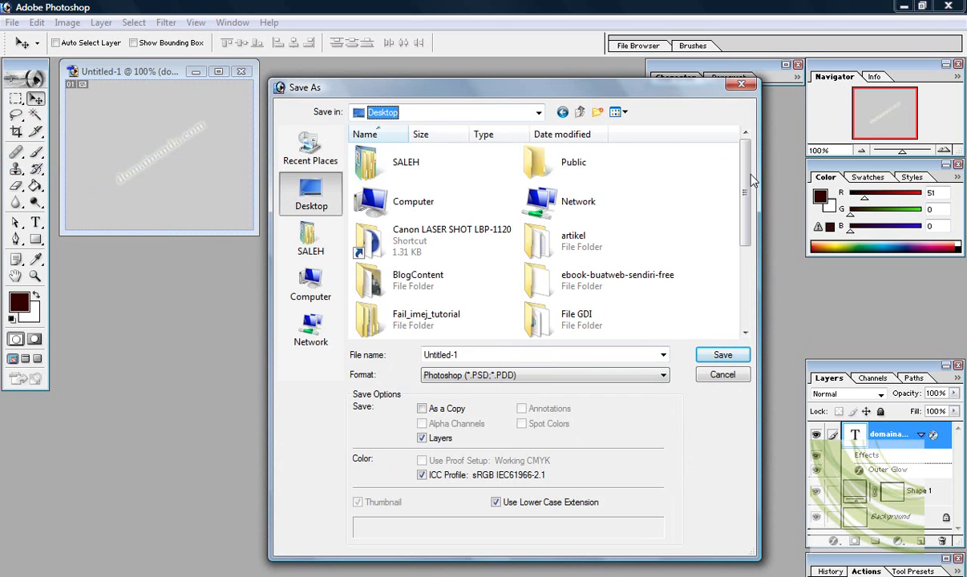
scroll(699, 222, down, 3)
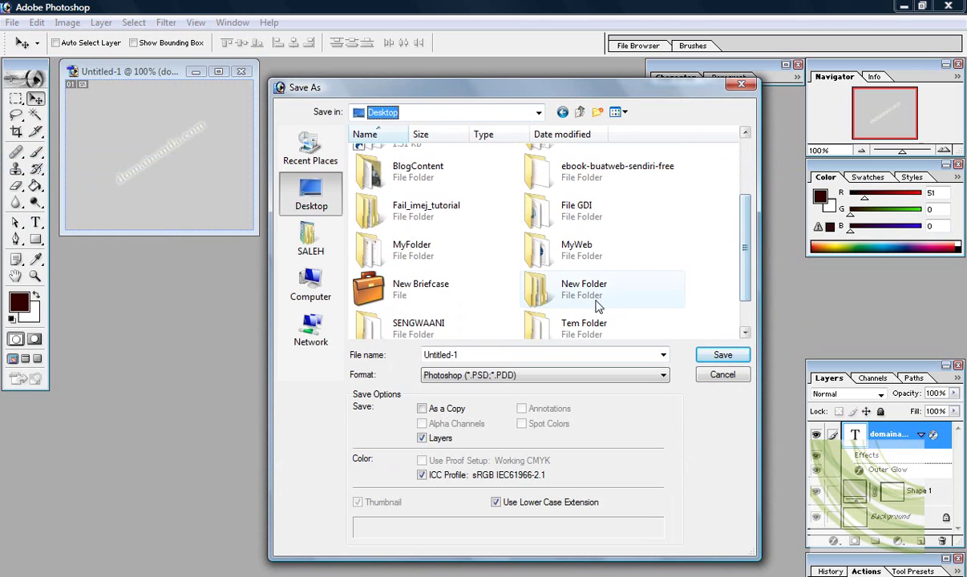
double_click(565, 289)
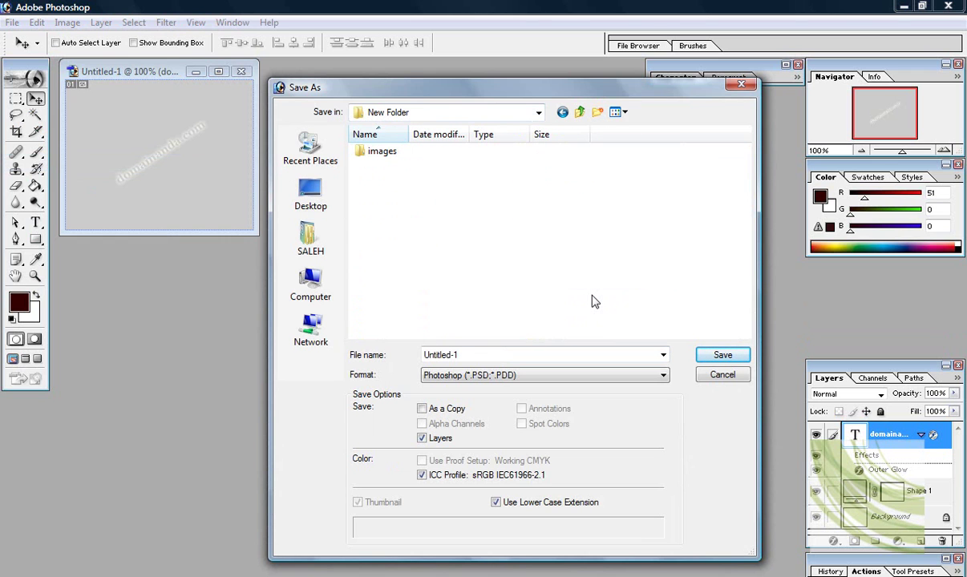
double_click(384, 153)
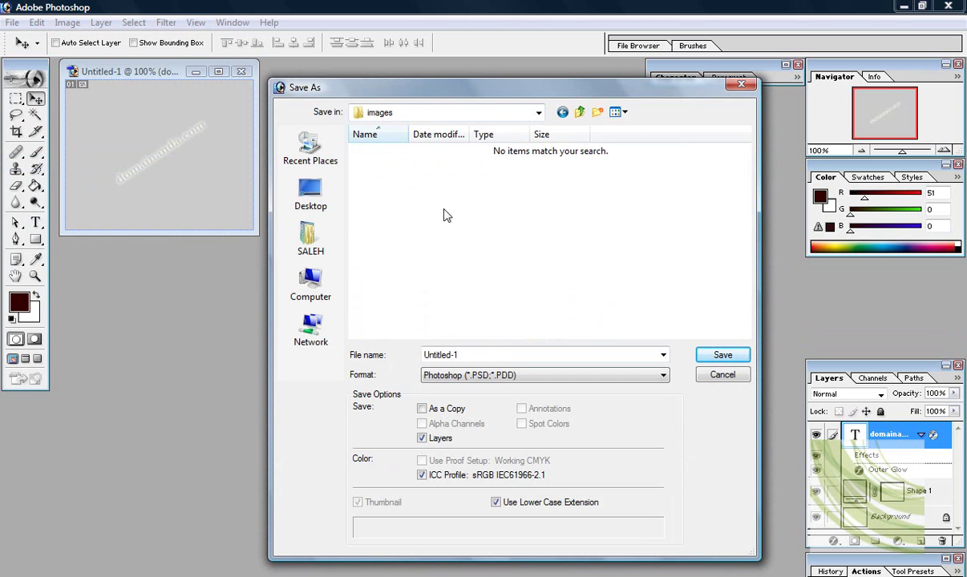
Save a JPEG copy as background.jpg, replacing the existing file, with High quality and the Baseline ("Standard") format.
click(537, 383)
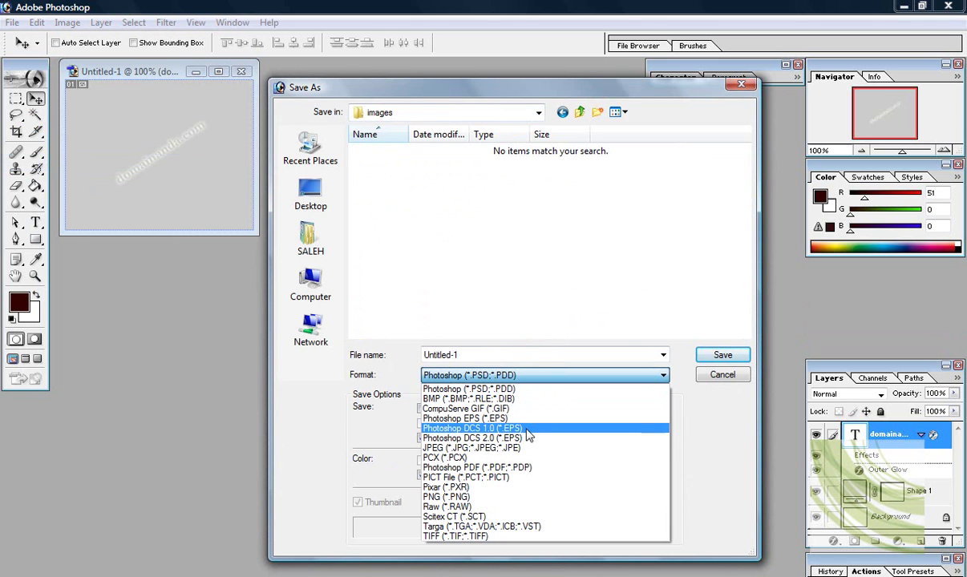
click(526, 455)
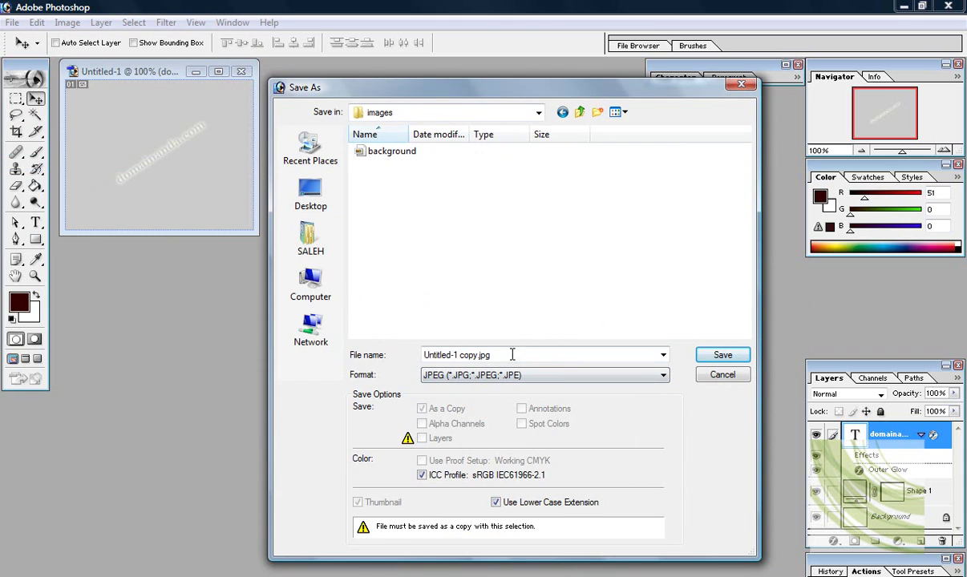
click(485, 355)
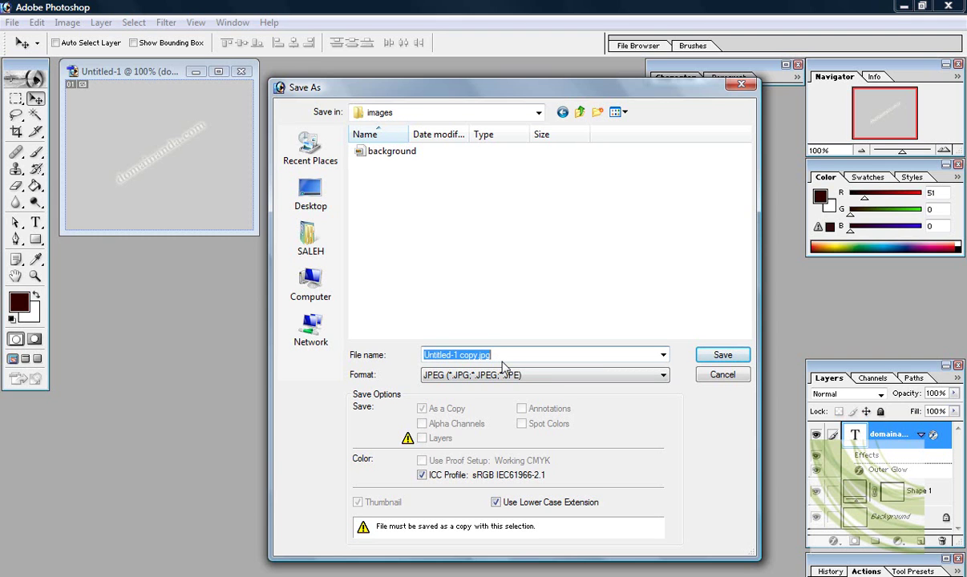
text(bac)
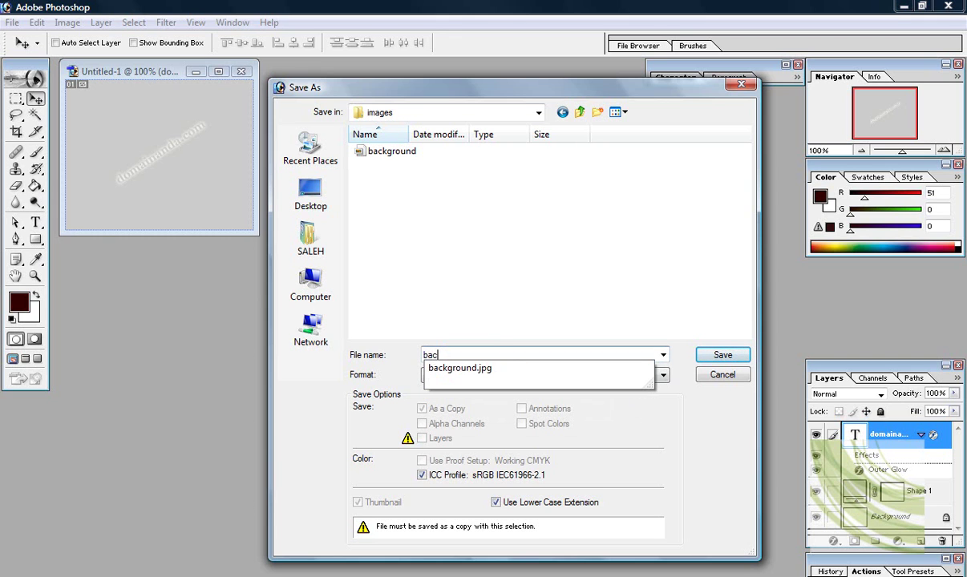
click(504, 374)
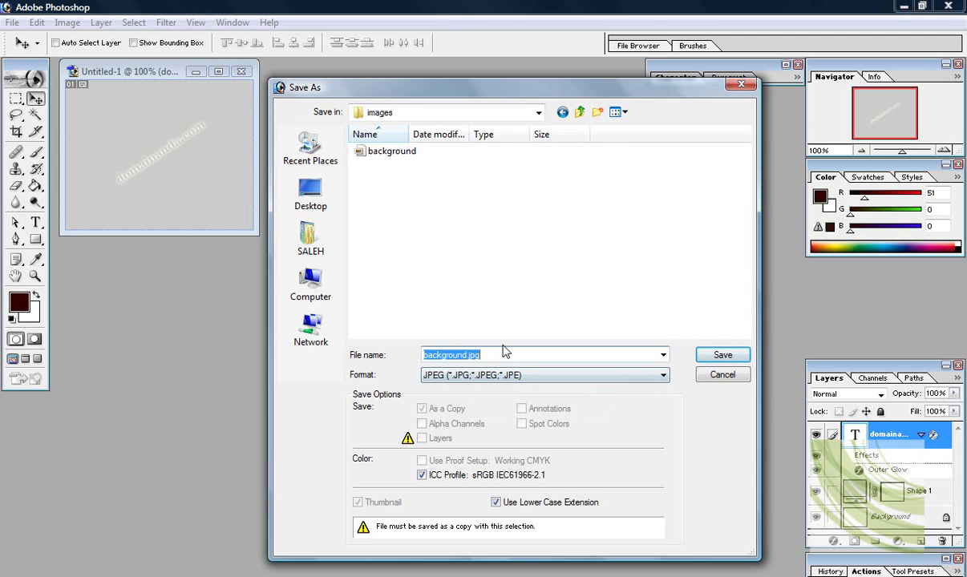
click(721, 357)
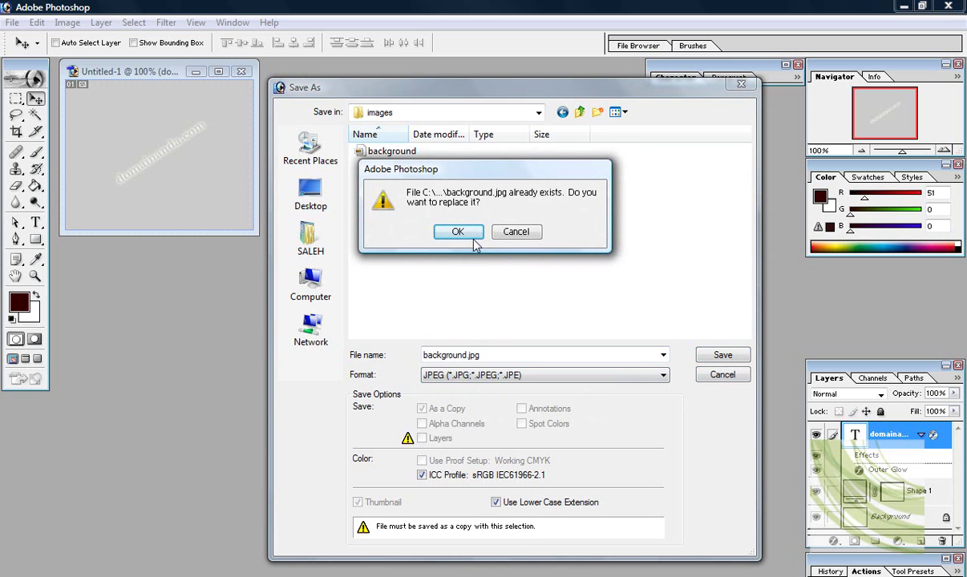
click(461, 233)
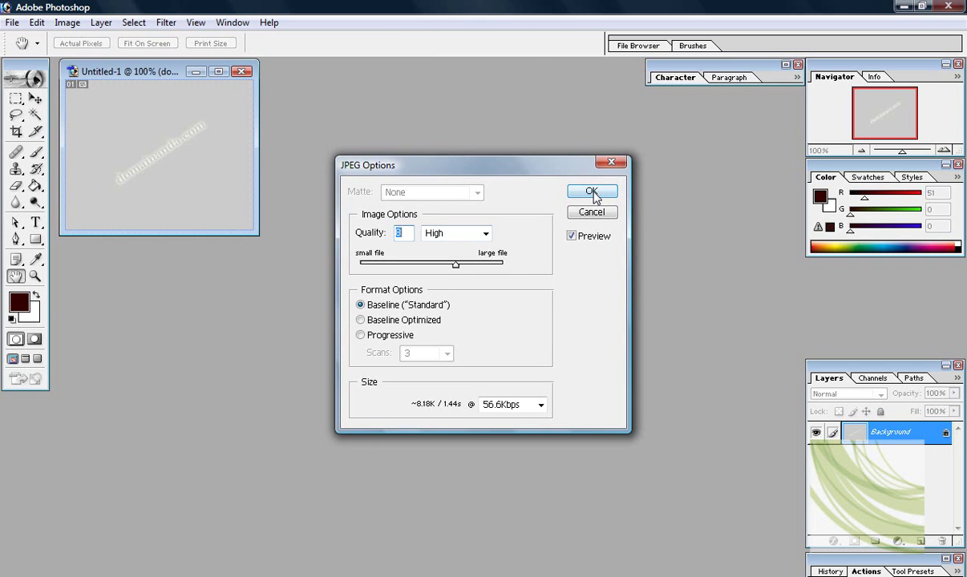
click(593, 193)
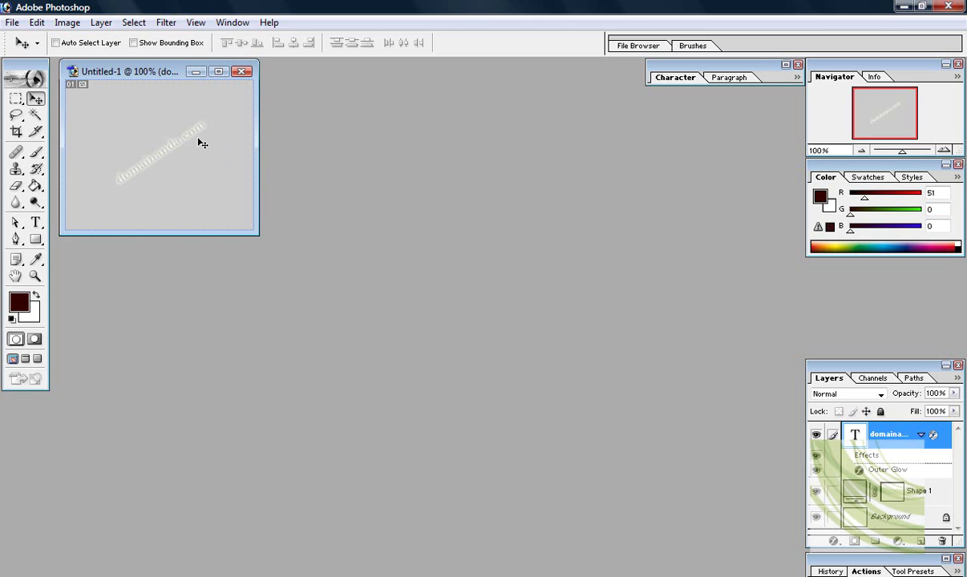
click(13, 24)
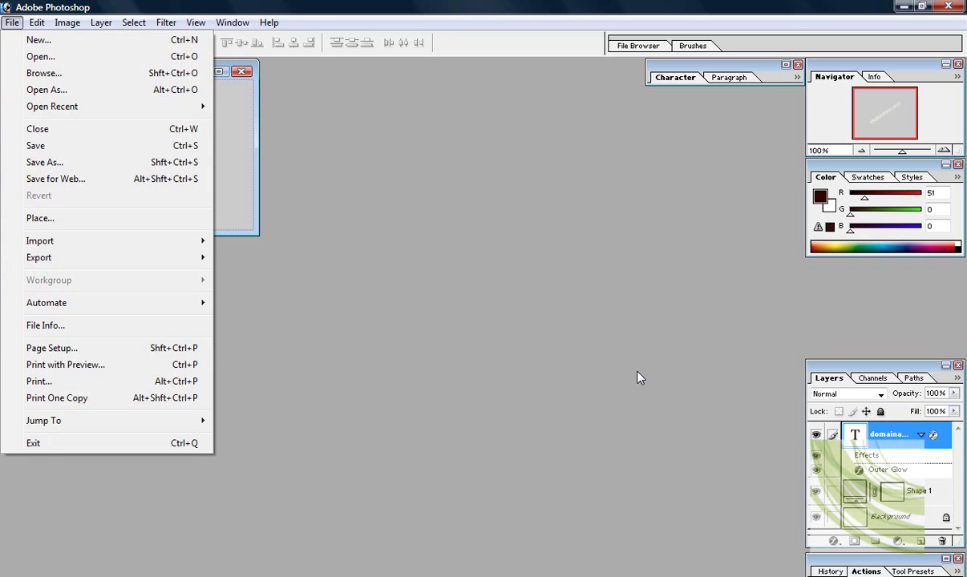
click(639, 378)
click(676, 575)
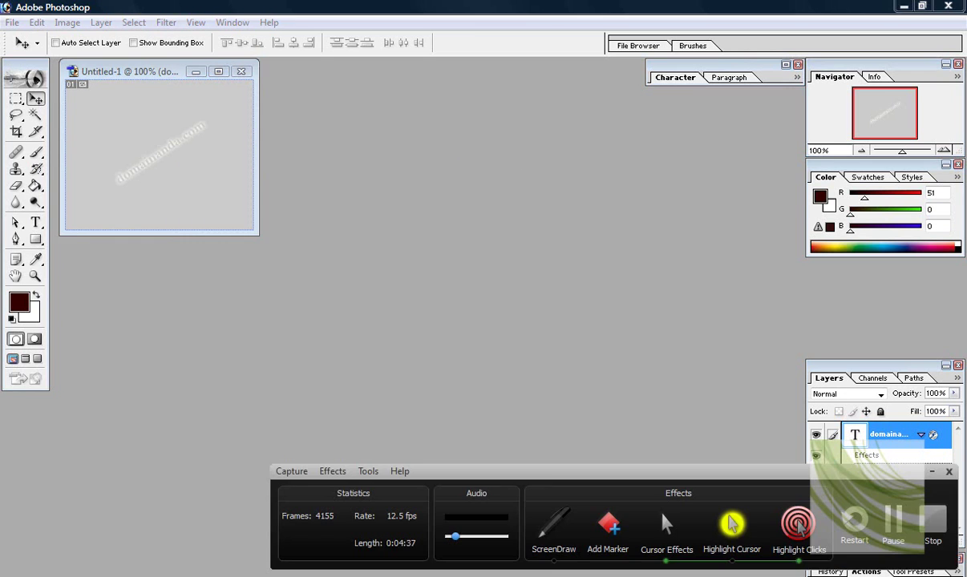